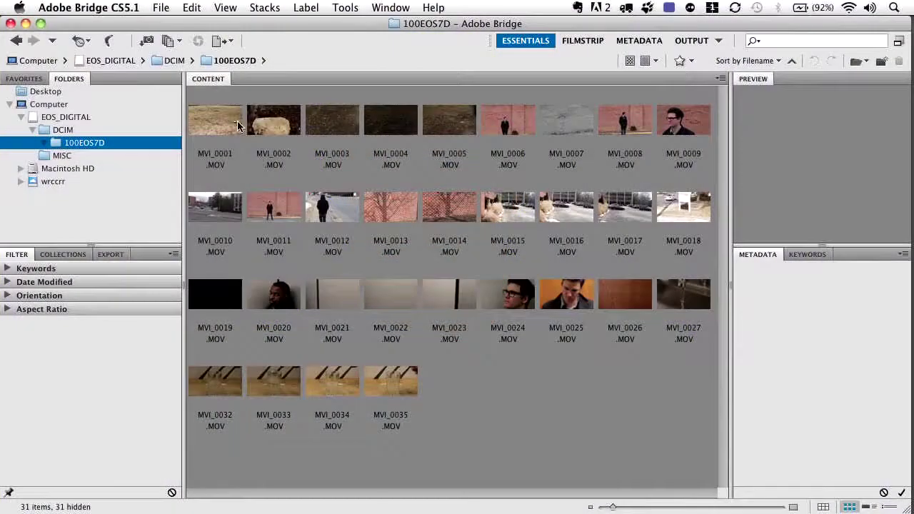
Select all clips in the 100EOS7D folder and open Batch Rename for them.
left_click(226, 134)
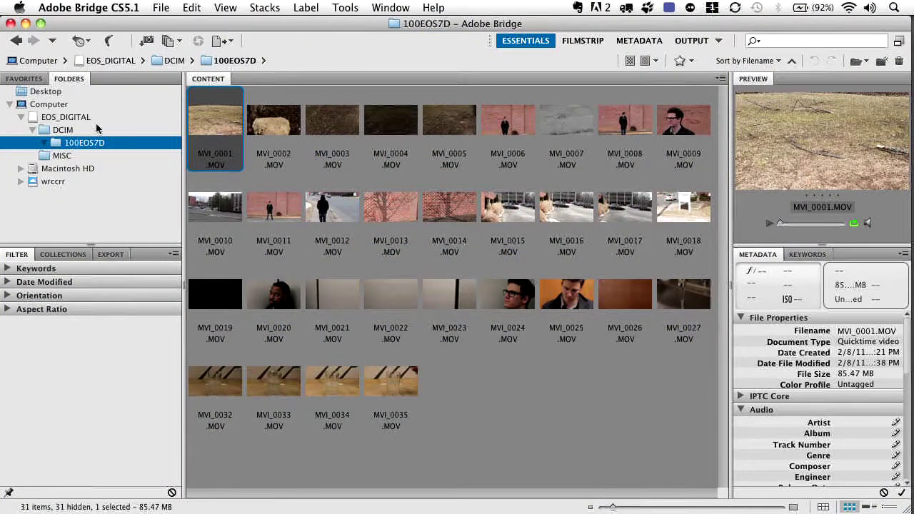
key("super+a")
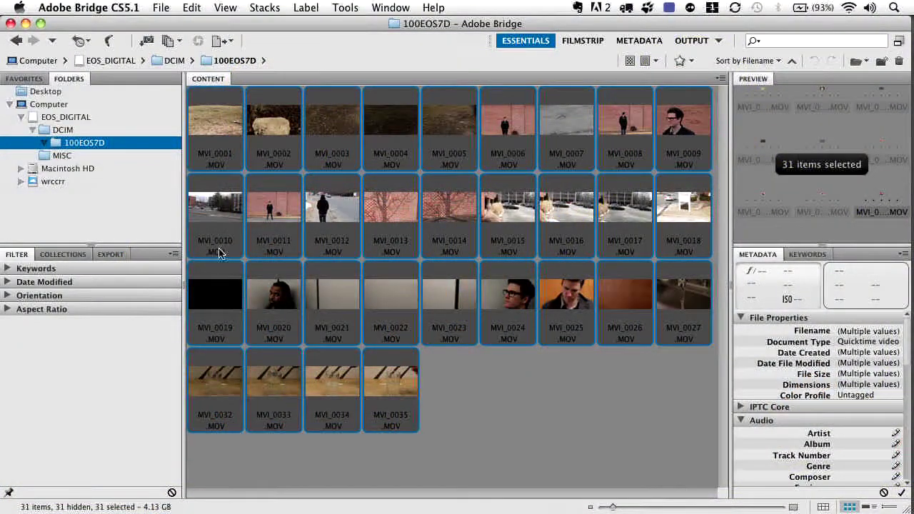
left_click(343, 8)
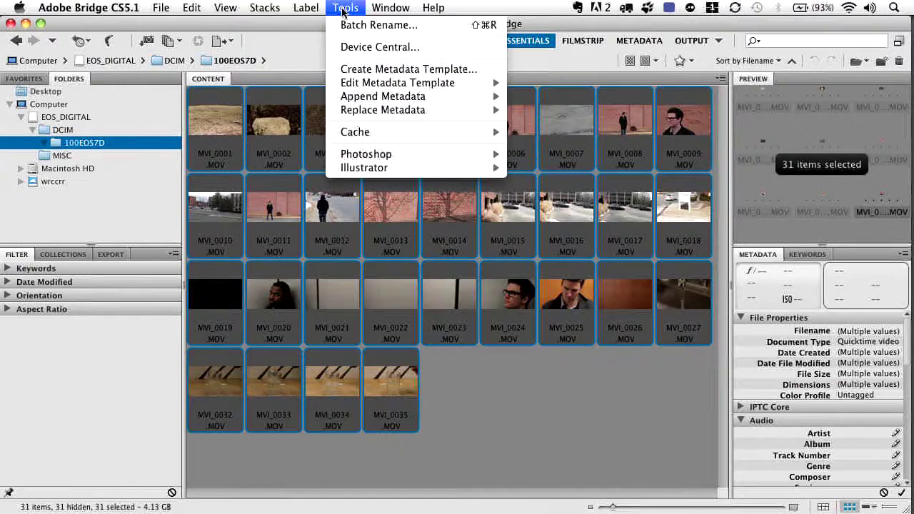
left_click(429, 28)
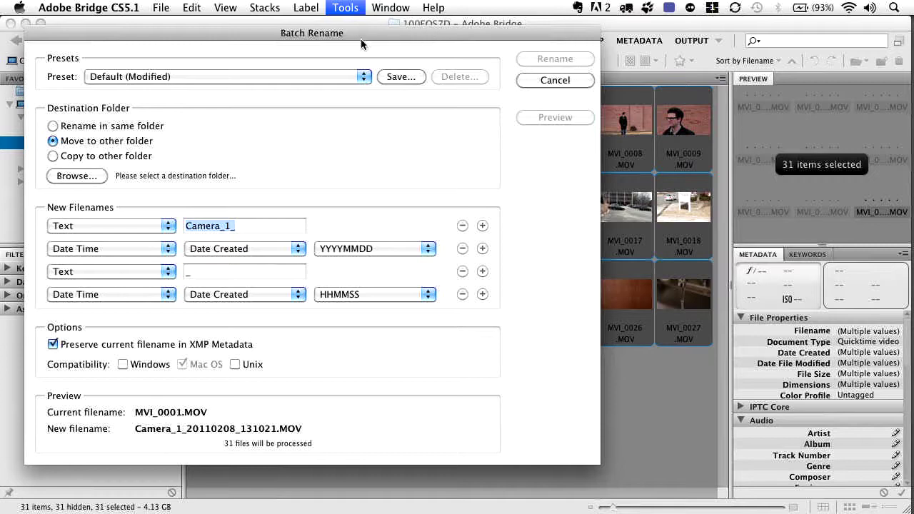
left_click_drag(352, 35, 471, 41)
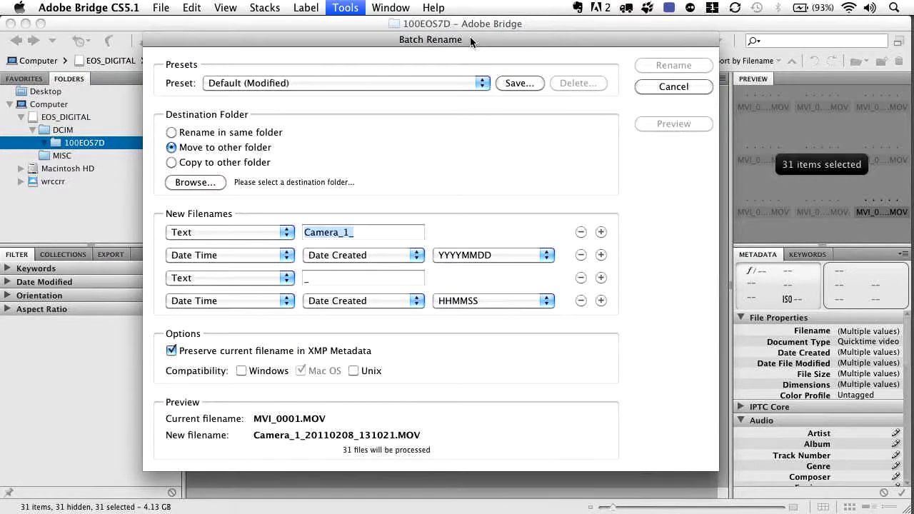
Load the Default rename preset and set the leading filename text to Camera1_.
left_click(430, 83)
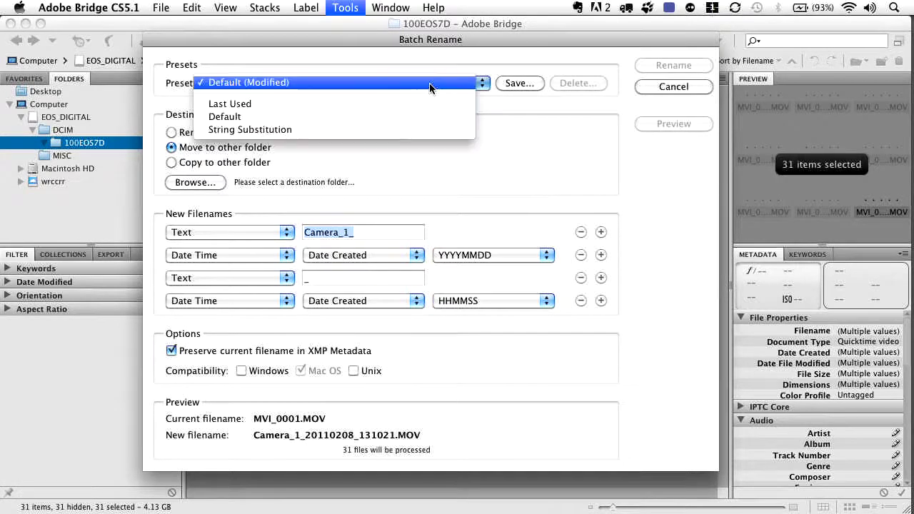
left_click(432, 120)
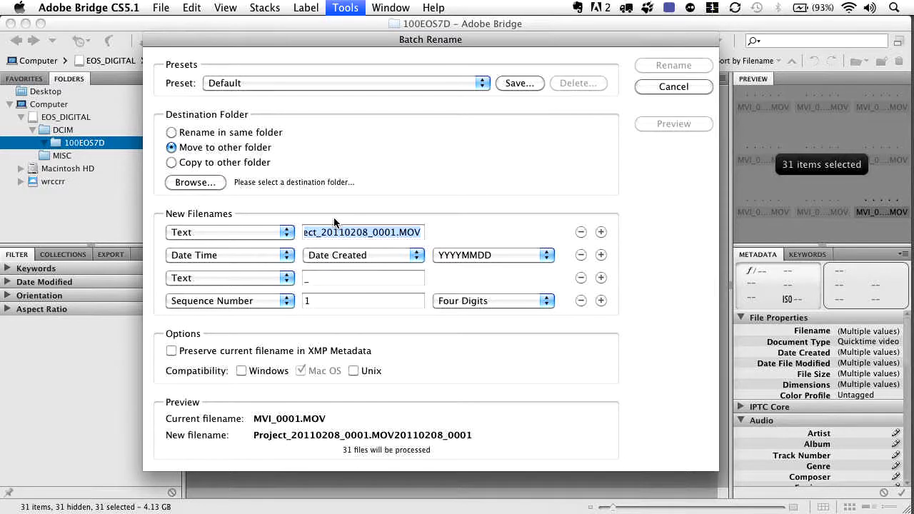
type("Ca")
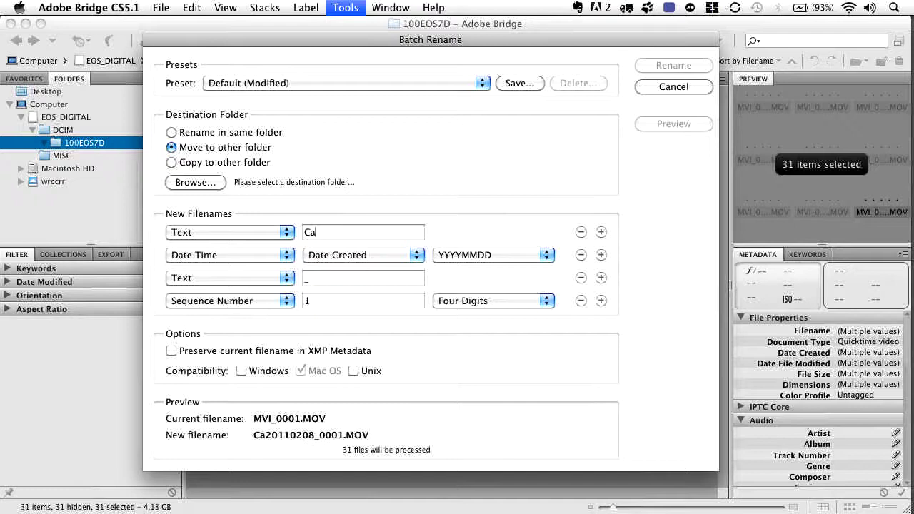
type("mera")
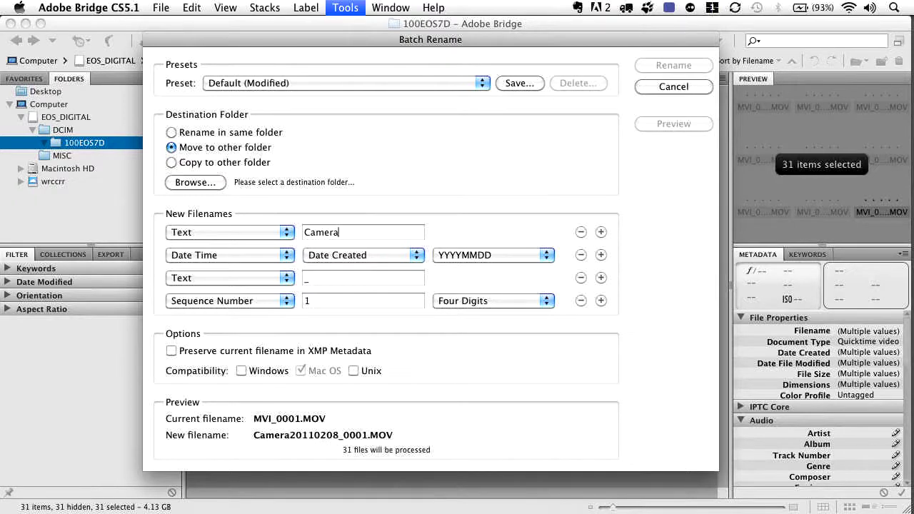
type("1_")
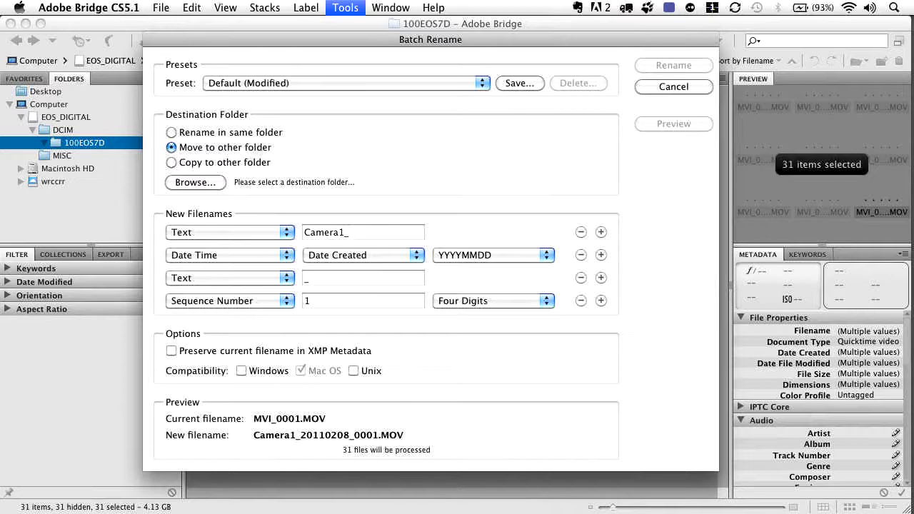
left_click(283, 259)
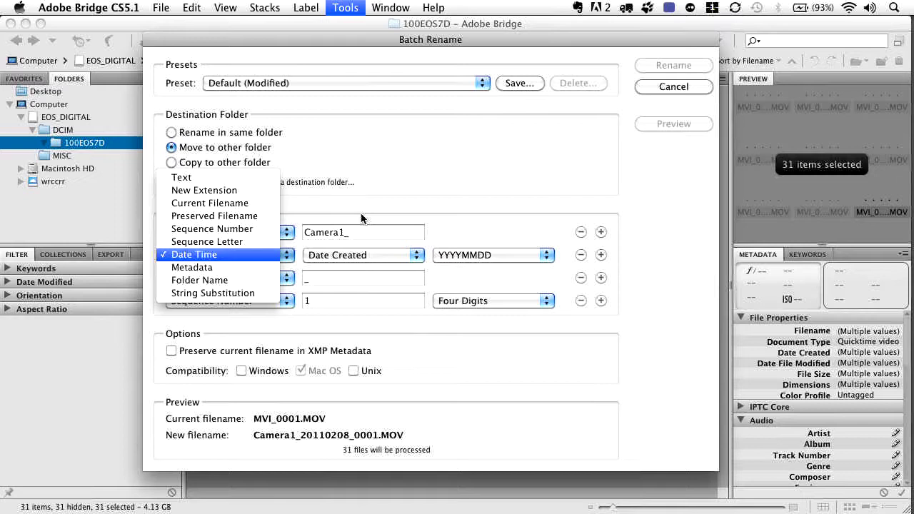
left_click(385, 147)
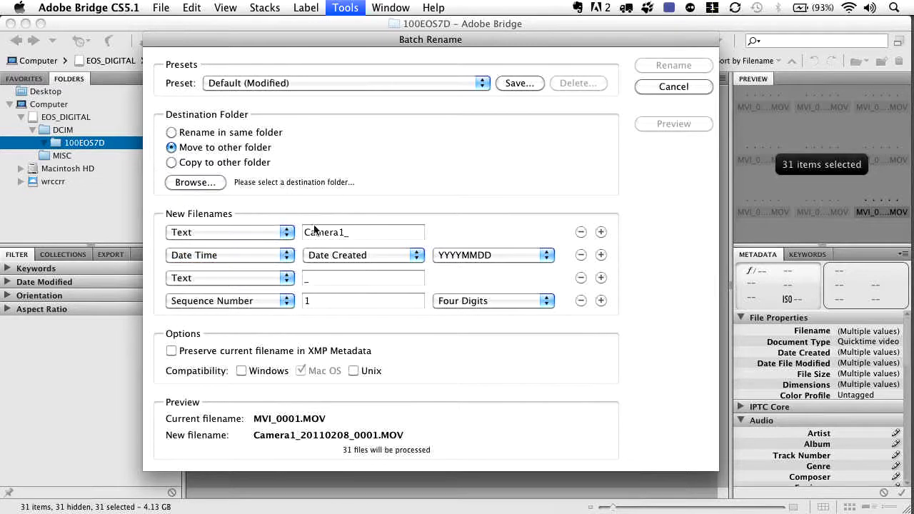
left_click(289, 254)
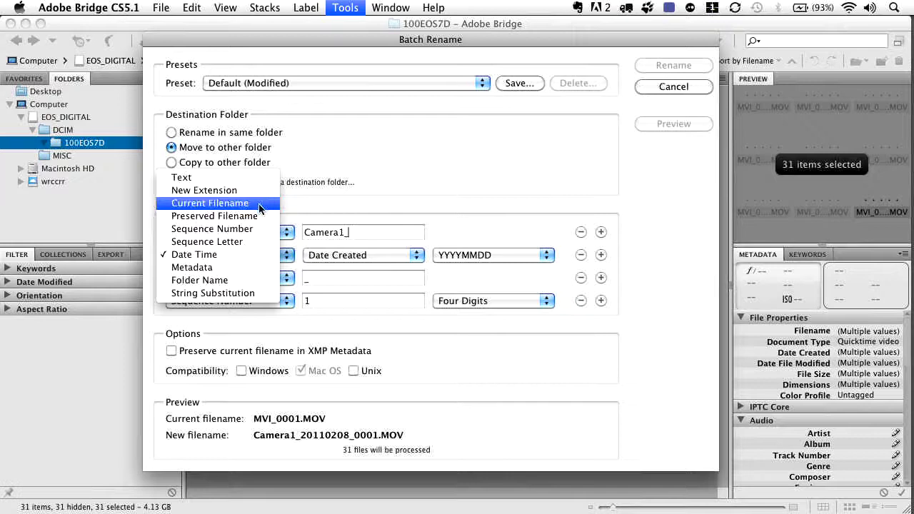
left_click(258, 257)
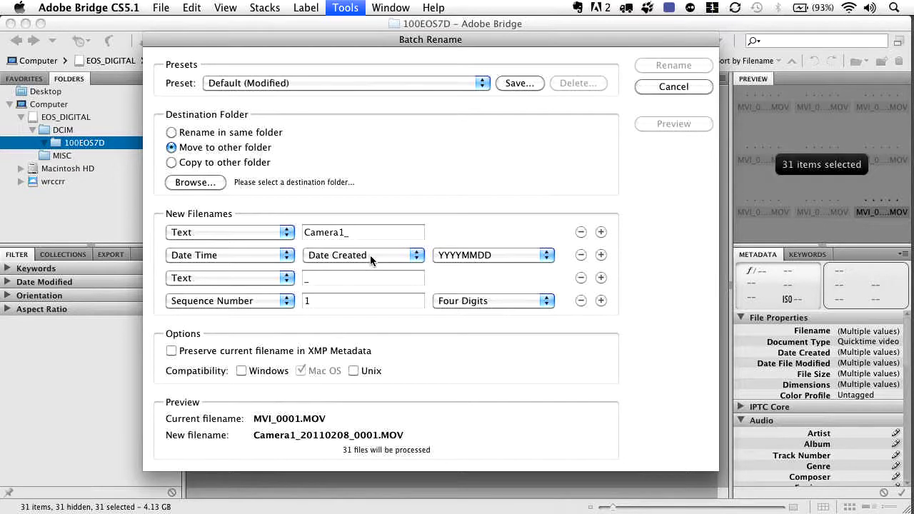
Add a Date Time element after the YYYYMMDD date, using Date Created in HHMMSS format.
left_click(602, 255)
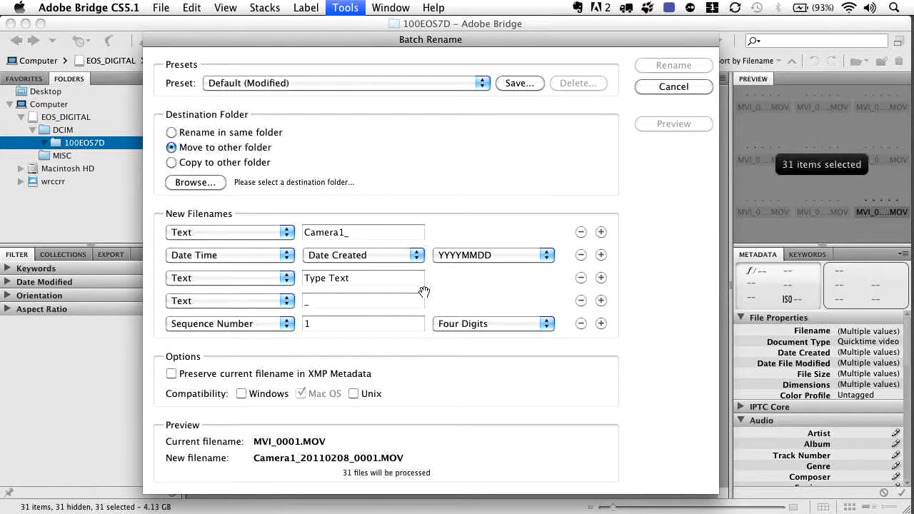
left_click(288, 280)
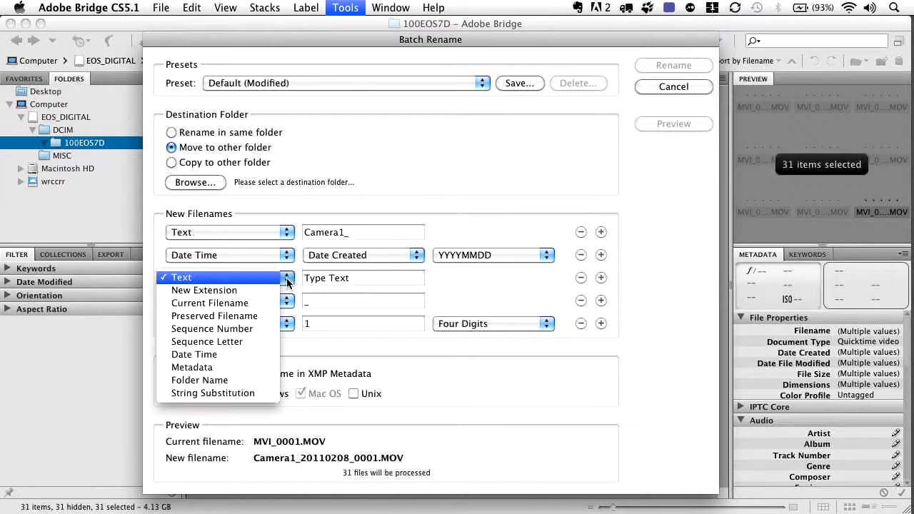
left_click(207, 354)
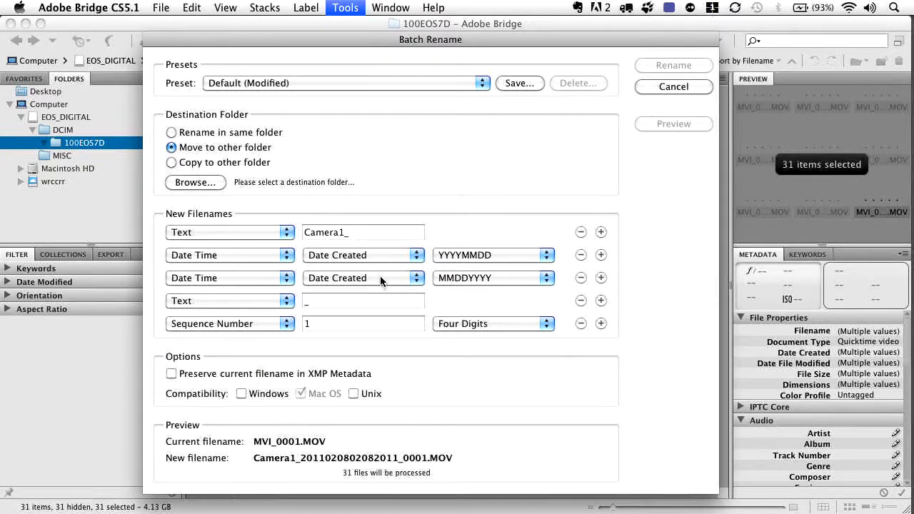
left_click(454, 280)
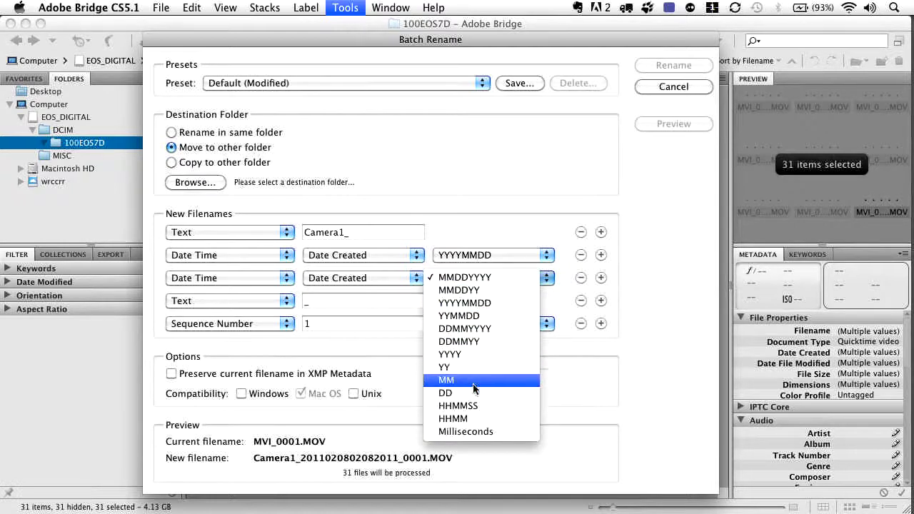
left_click(485, 407)
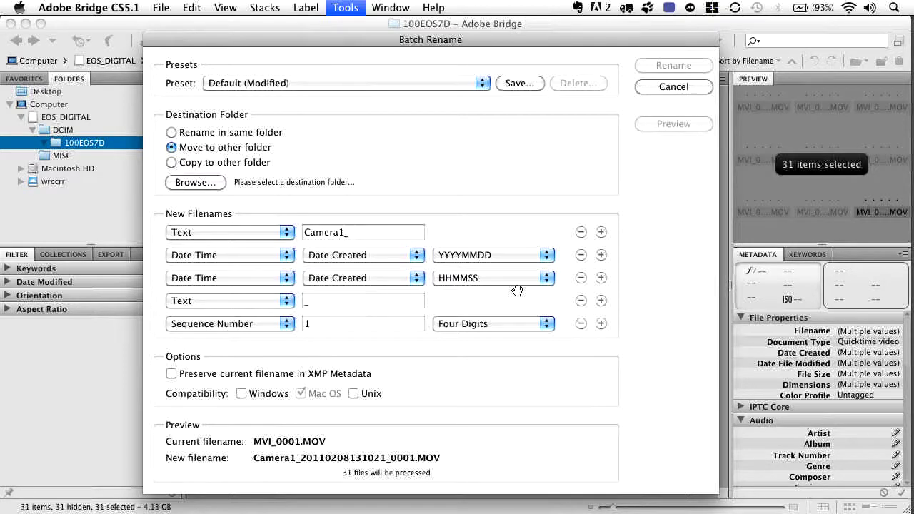
Insert a text element containing an underscore between the date and time elements of the new filename.
left_click(601, 255)
left_click(343, 281)
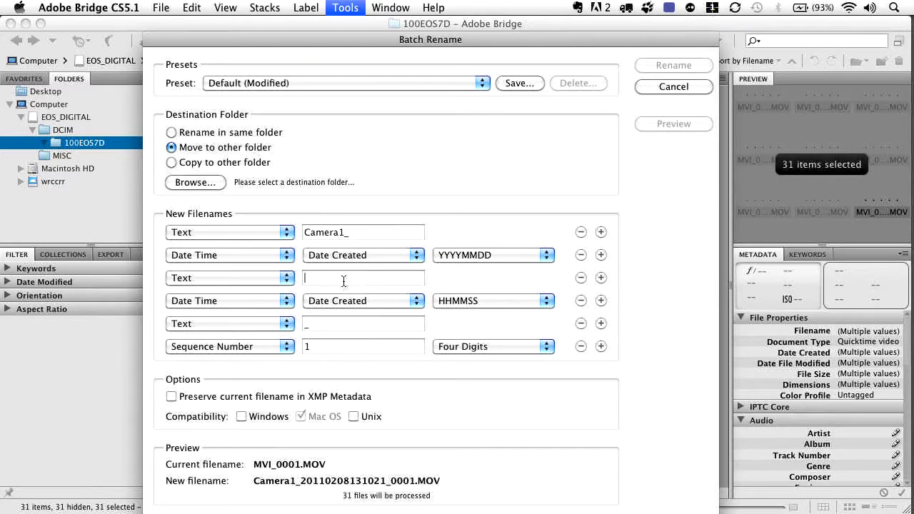
type("_")
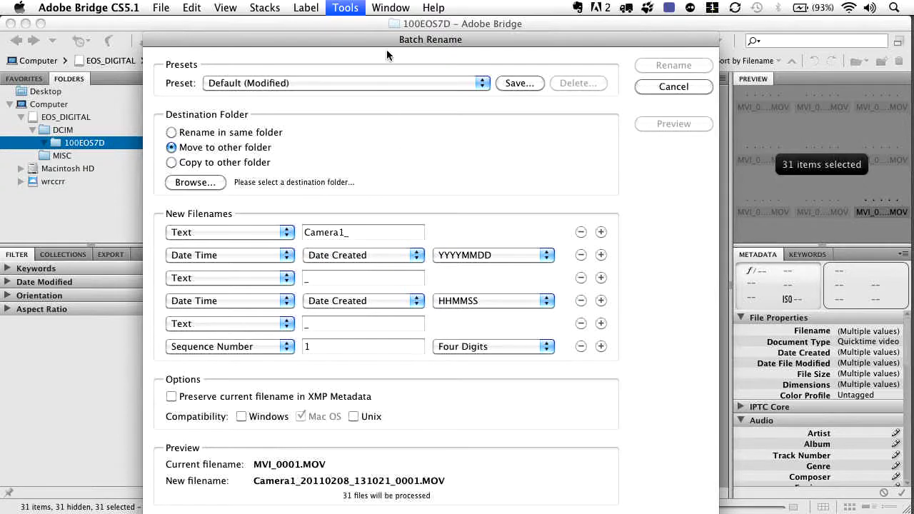
Remove the trailing underscore and sequence number elements from the new filename pattern.
left_click_drag(386, 49, 384, 34)
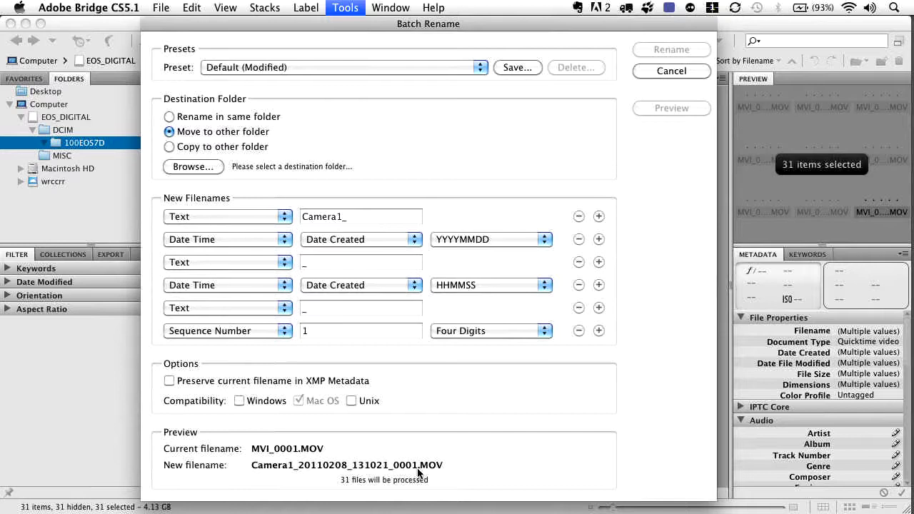
left_click(580, 308)
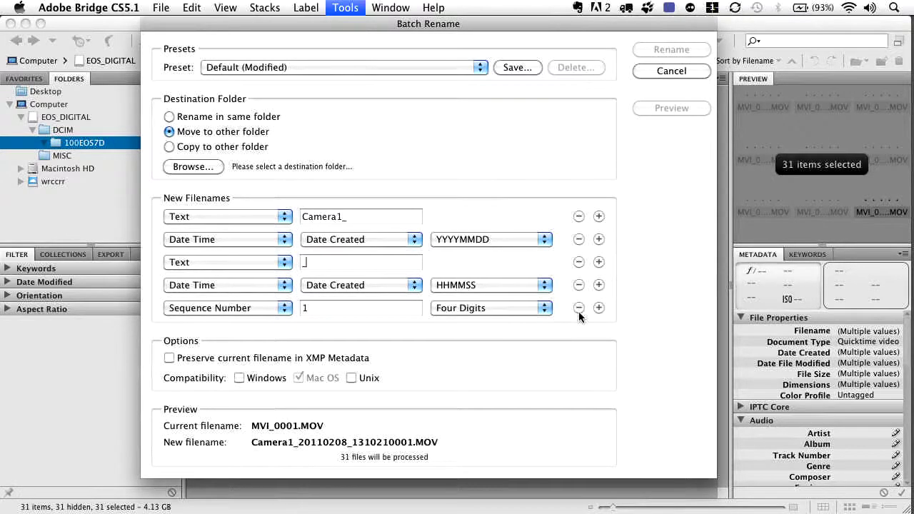
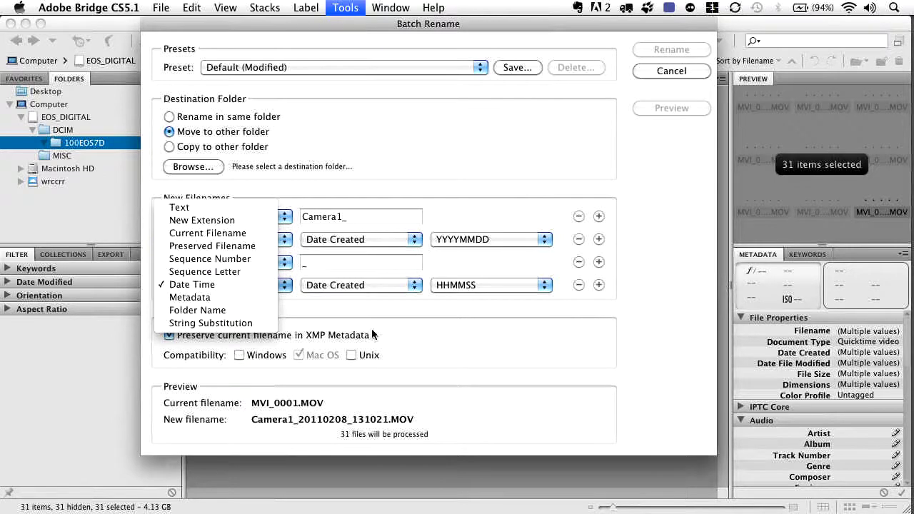
Preserve the current filename in XMP Metadata and enable Windows and Unix compatibility.
left_click(448, 363)
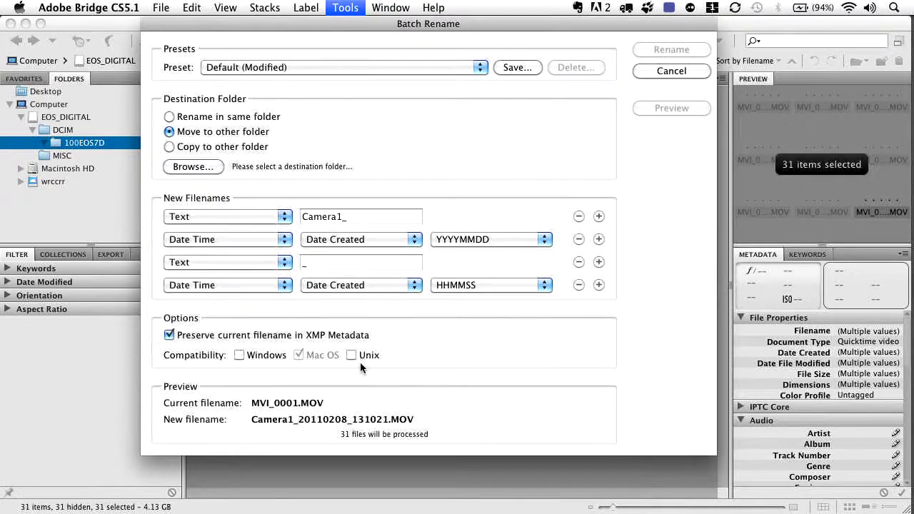
left_click(239, 356)
left_click(352, 355)
Set the files to copy to another folder, creating NEW DSLR SHOOT on the Desktop as the destination.
left_click(202, 148)
left_click(201, 166)
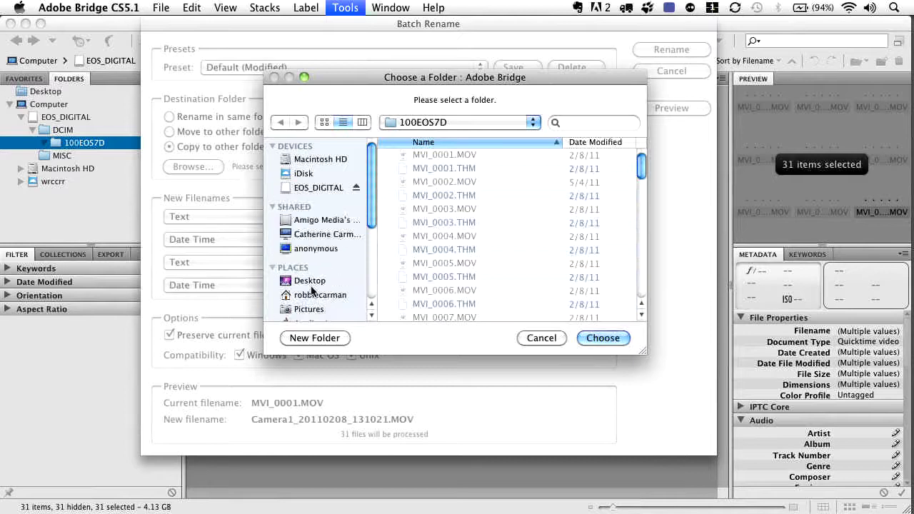
left_click(309, 280)
left_click(315, 339)
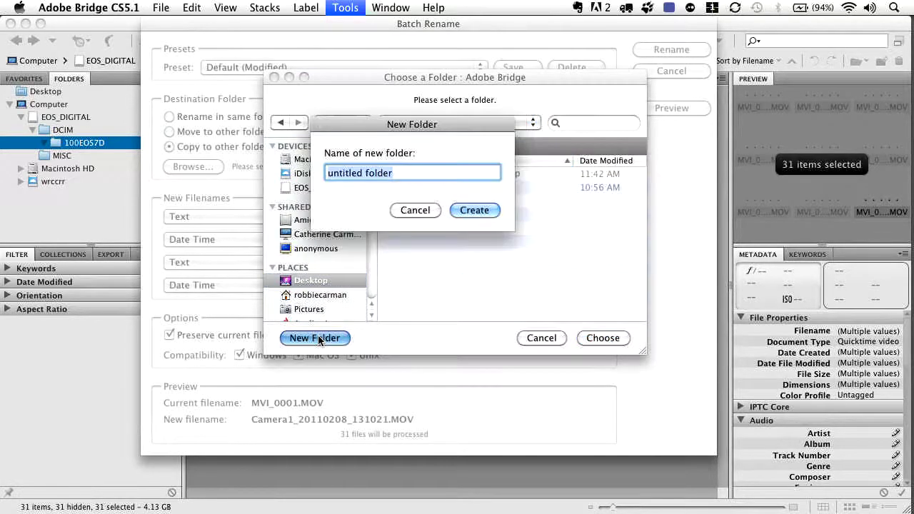
type("NEW DSLR SHOOT")
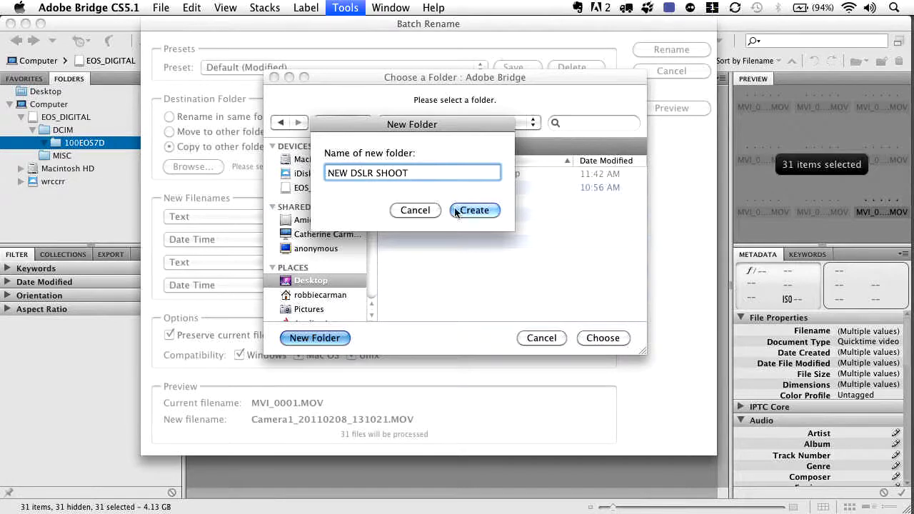
left_click(475, 210)
left_click(603, 338)
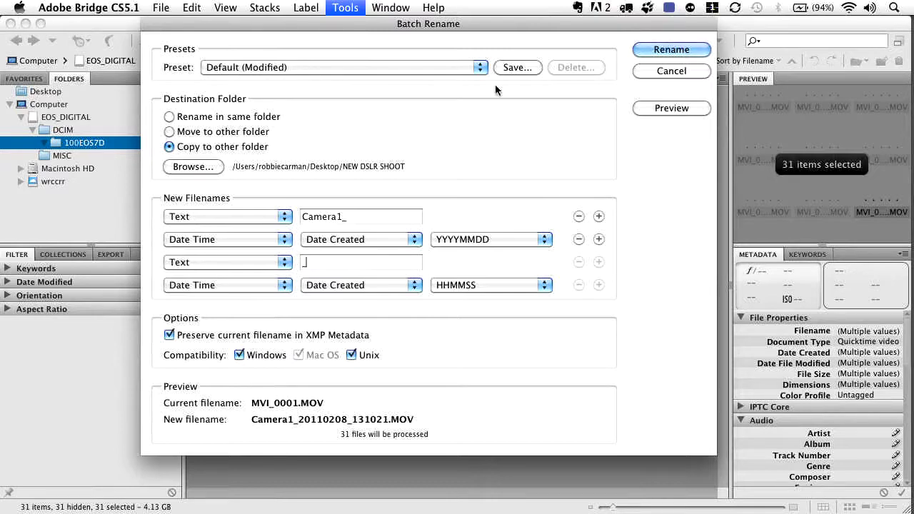
Save the current batch rename settings as a preset named DSLR TEMPLATE.
left_click(518, 67)
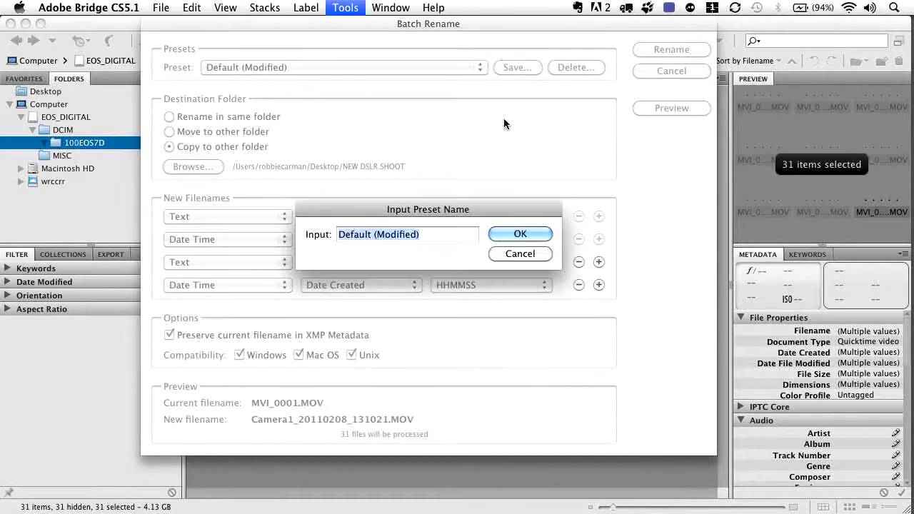
type("DS")
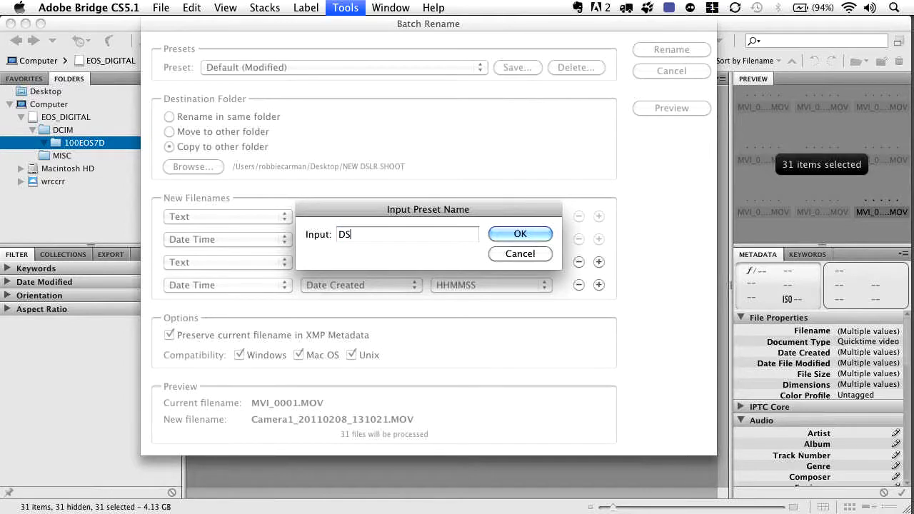
type("LR TEMPLATE")
left_click(545, 234)
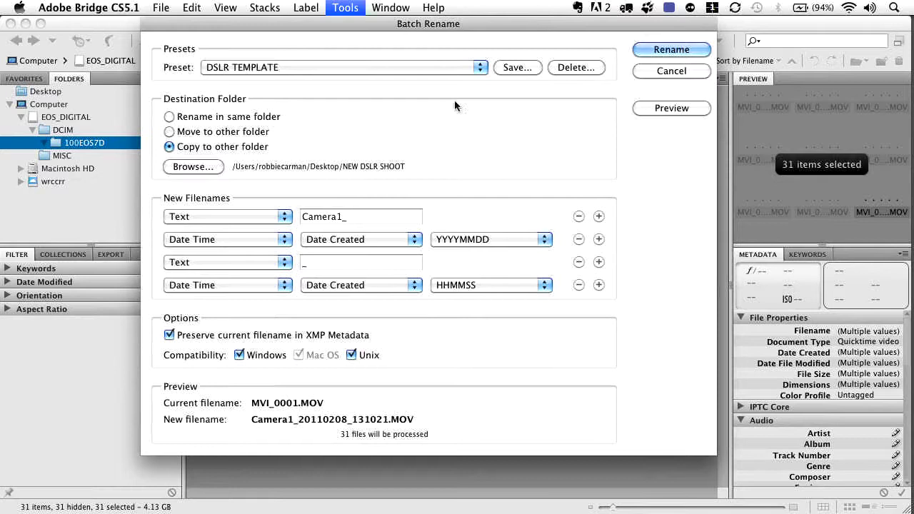
Run the batch rename on the selected clips using the DSLR TEMPLATE preset.
left_click(442, 65)
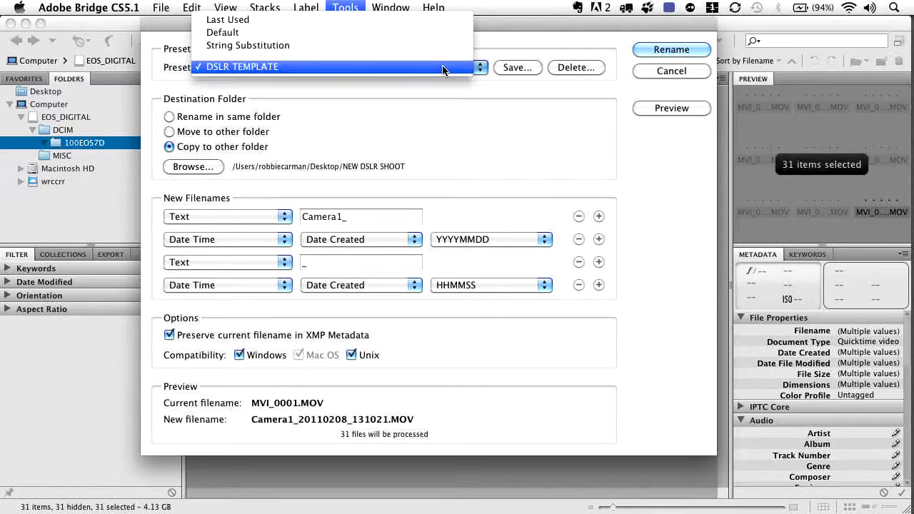
left_click(479, 122)
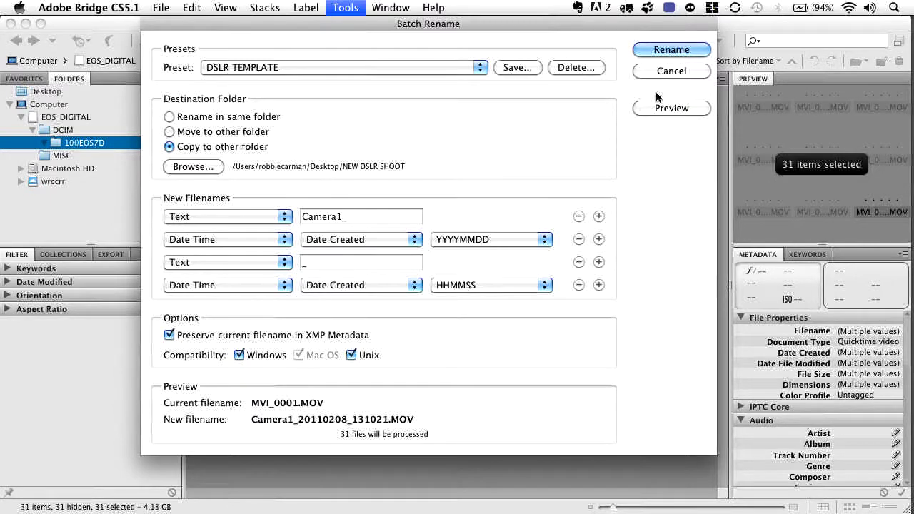
left_click(666, 51)
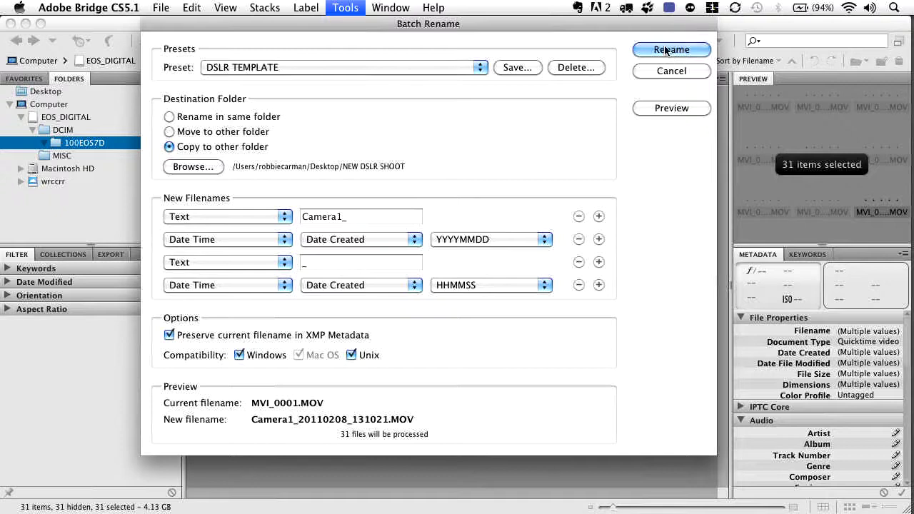